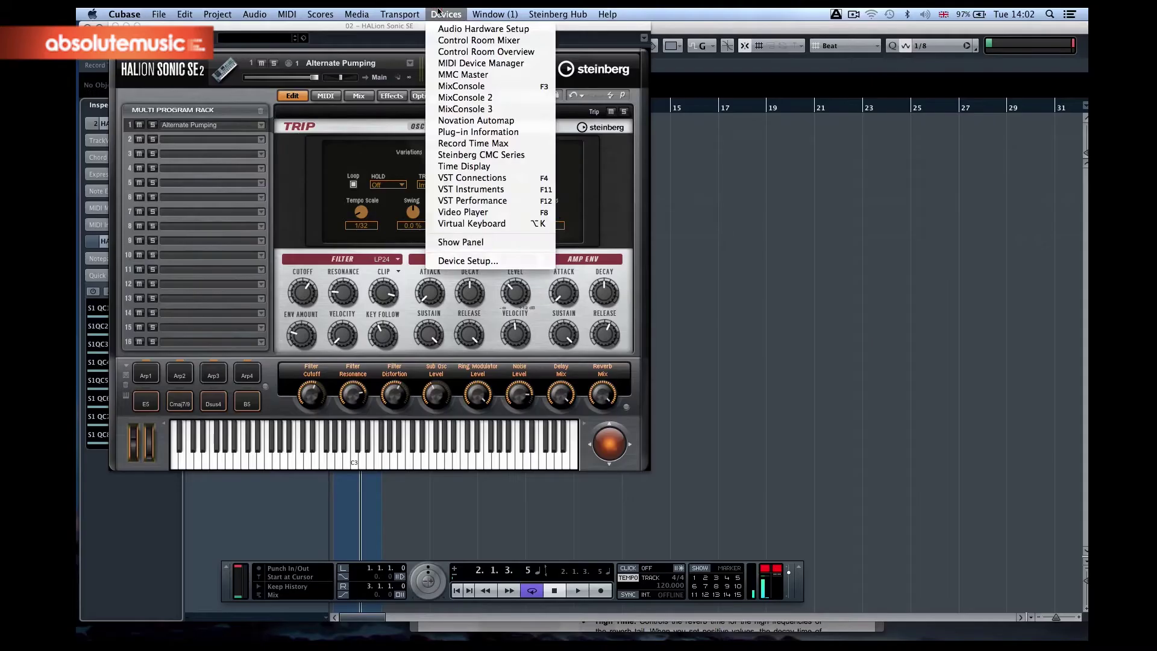
# - Open the VST Instruments rack from Devices and arrange it beside the HALion Sonic SE editor
pyautogui.click(443, 13)
pyautogui.click(440, 12)
pyautogui.click(492, 189)
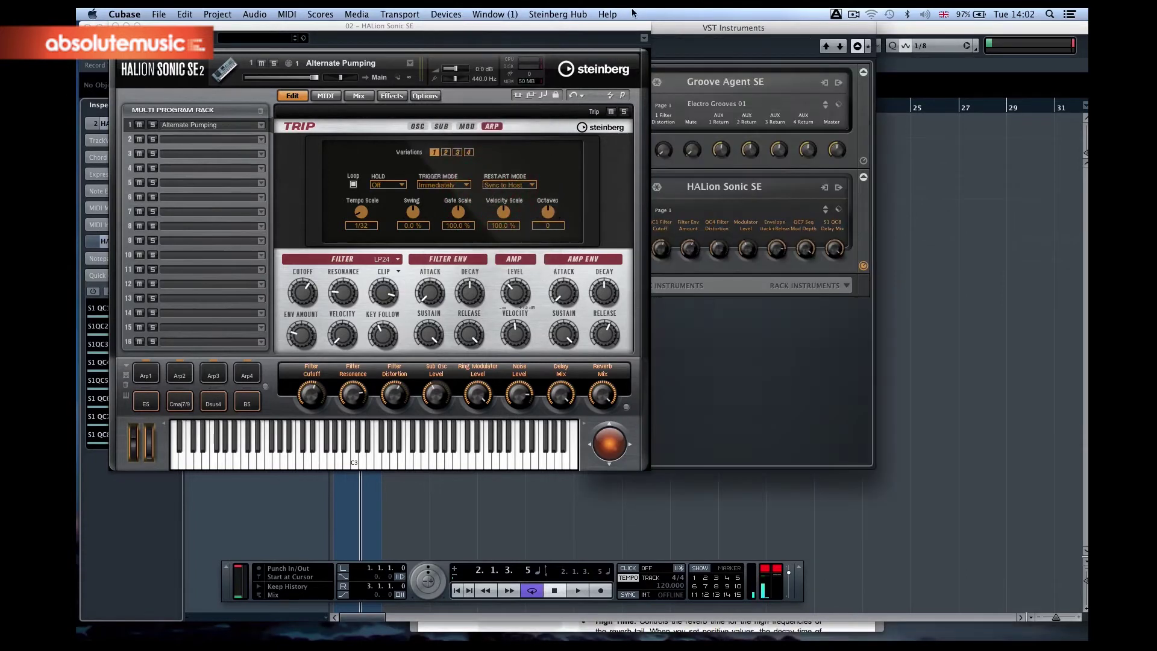
pyautogui.moveTo(587, 34); pyautogui.dragTo(494, 34)
pyautogui.moveTo(686, 30); pyautogui.dragTo(795, 34)
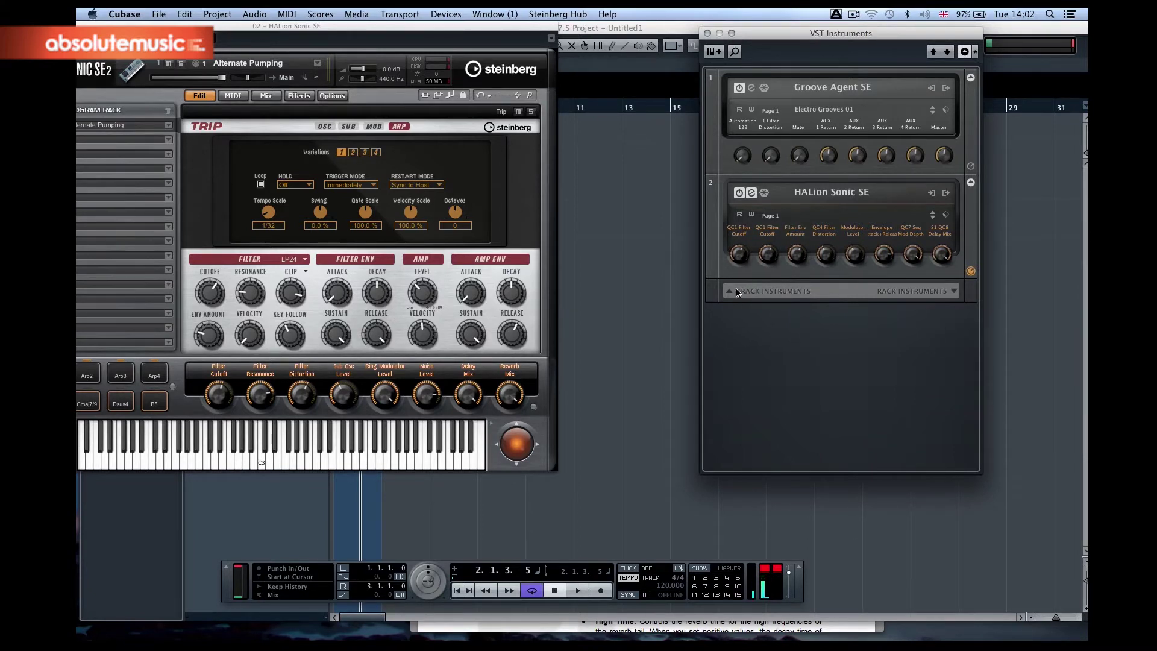
# - Close the HALion Sonic SE editor so the project window is in front
pyautogui.moveTo(283, 27); pyautogui.dragTo(325, 84)
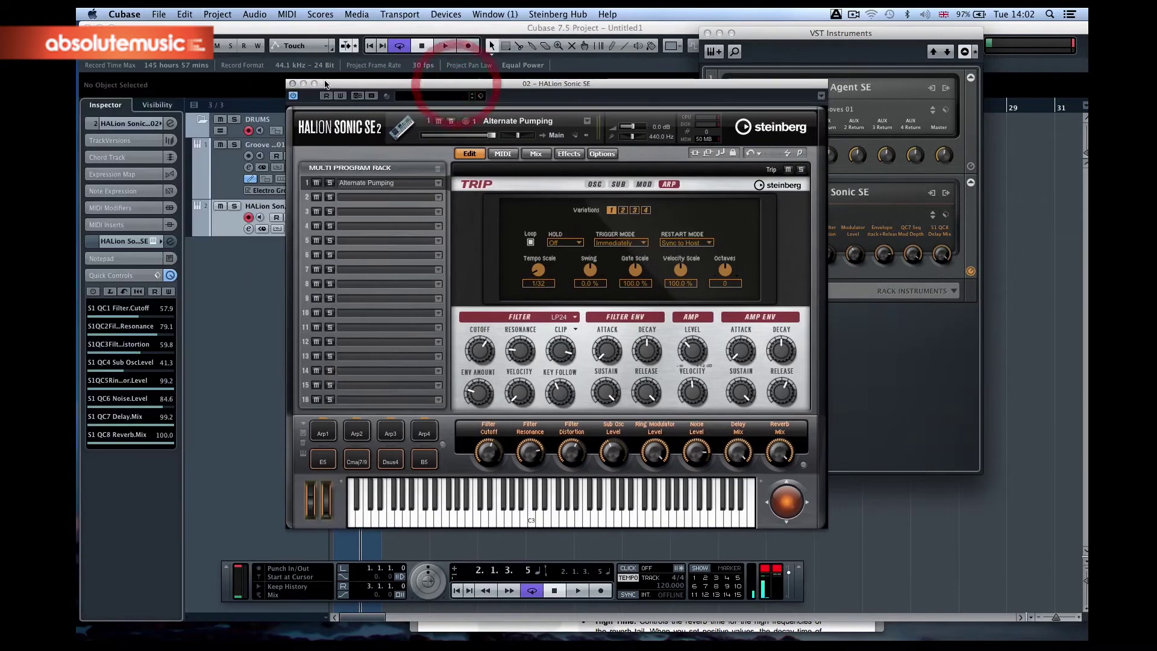
pyautogui.click(292, 84)
pyautogui.click(285, 269)
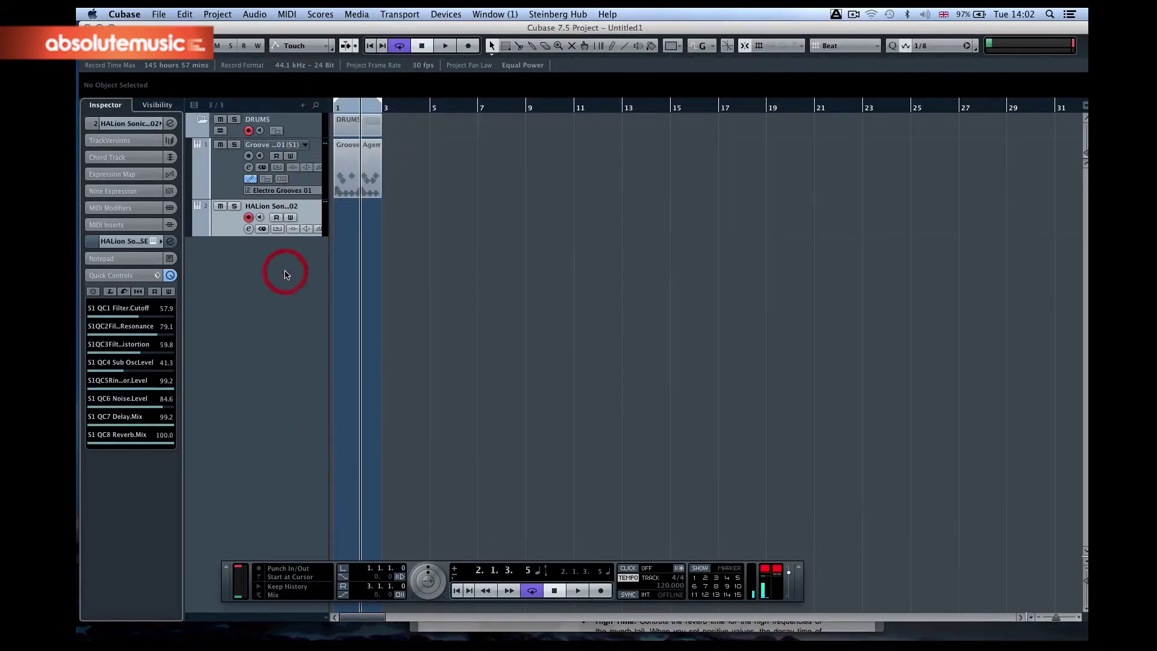
# - Cancel a started instrument track, then bring the VST Instruments rack forward with F11 and reposition it
pyautogui.rightClick(285, 275)
pyautogui.click(304, 295)
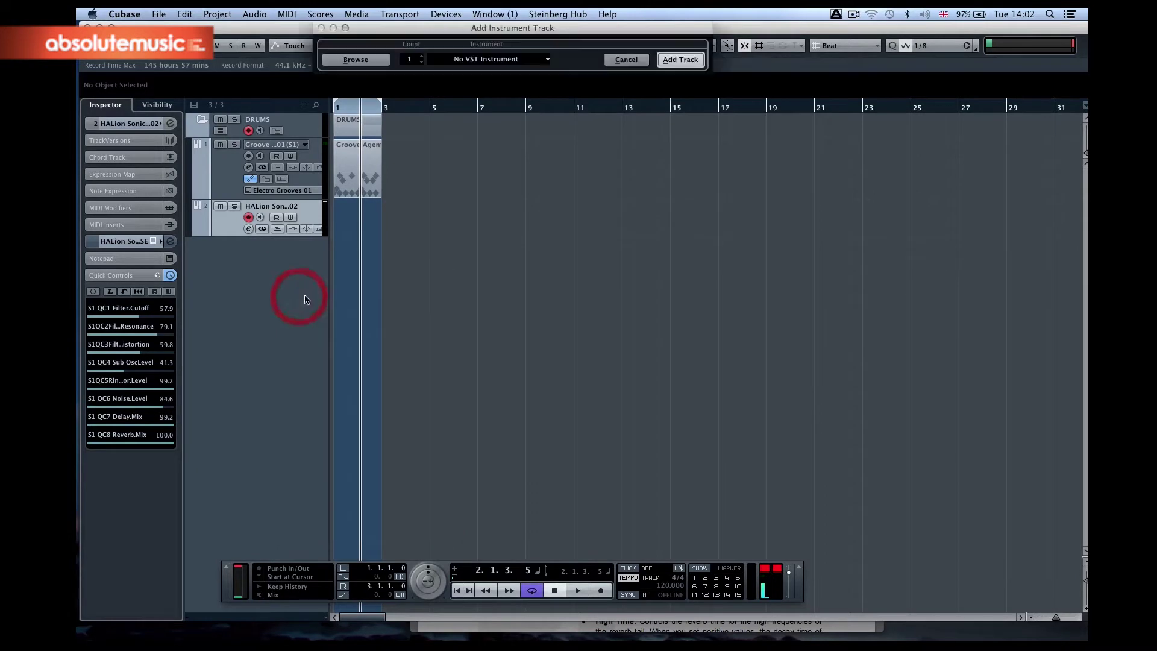
pyautogui.click(626, 60)
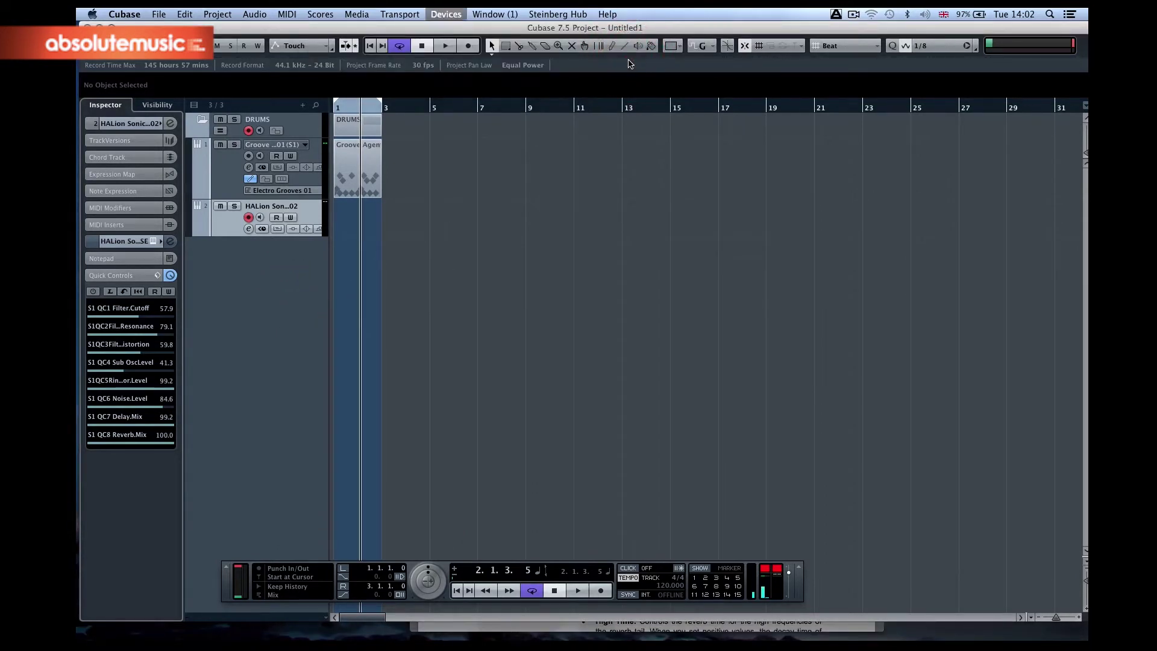
pyautogui.press('F11')
pyautogui.moveTo(852, 34); pyautogui.dragTo(812, 28)
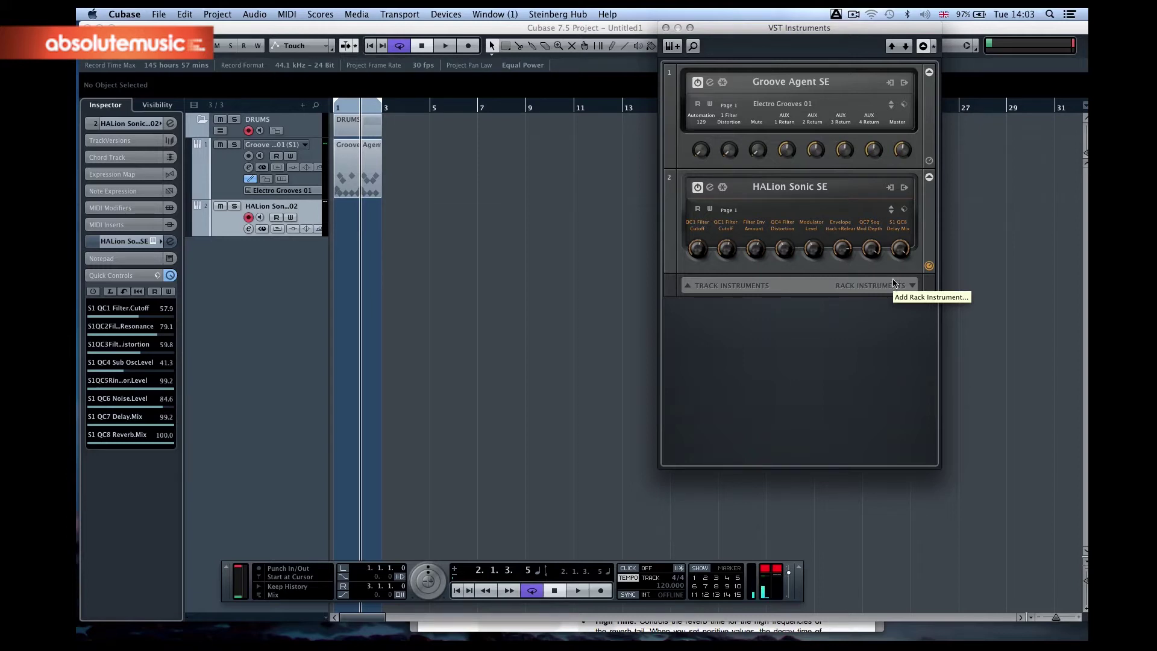
# - Load the 5th Percussion Organ program into HALion Sonic SE's second slot
pyautogui.click(711, 188)
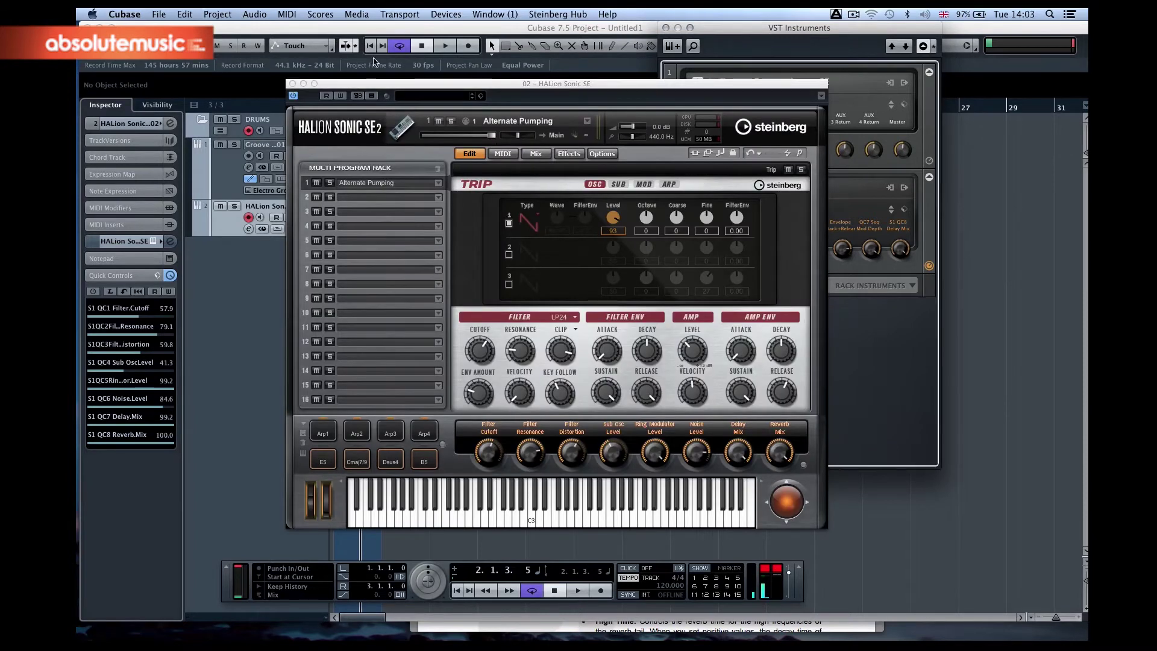
pyautogui.moveTo(369, 74); pyautogui.dragTo(242, 19)
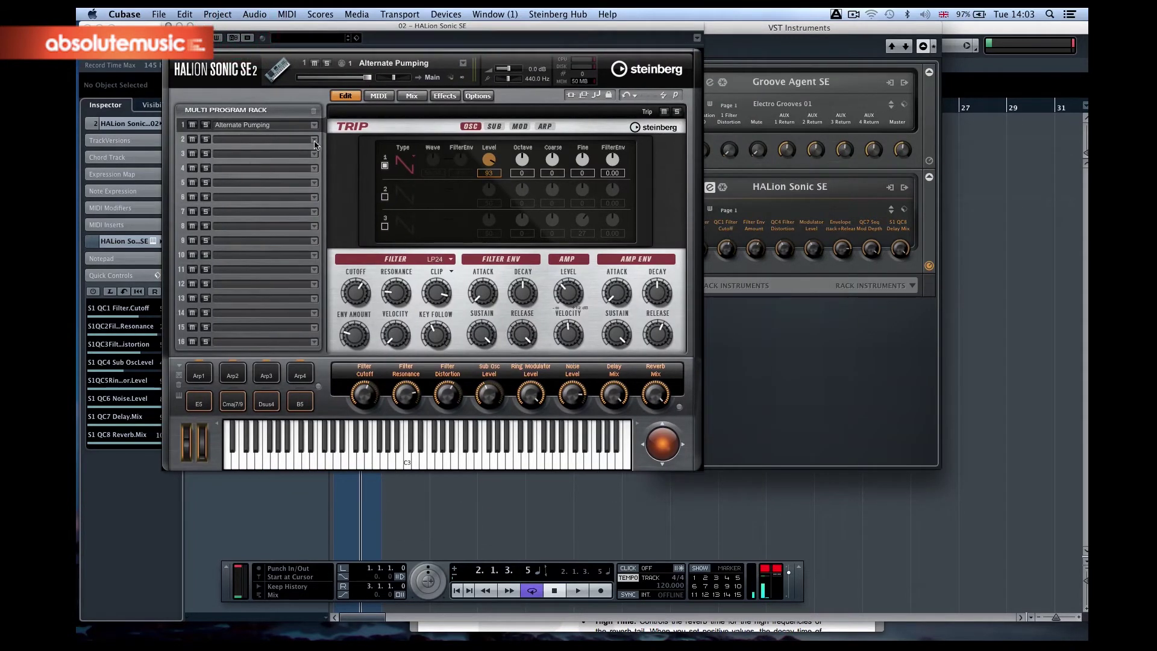
pyautogui.click(313, 140)
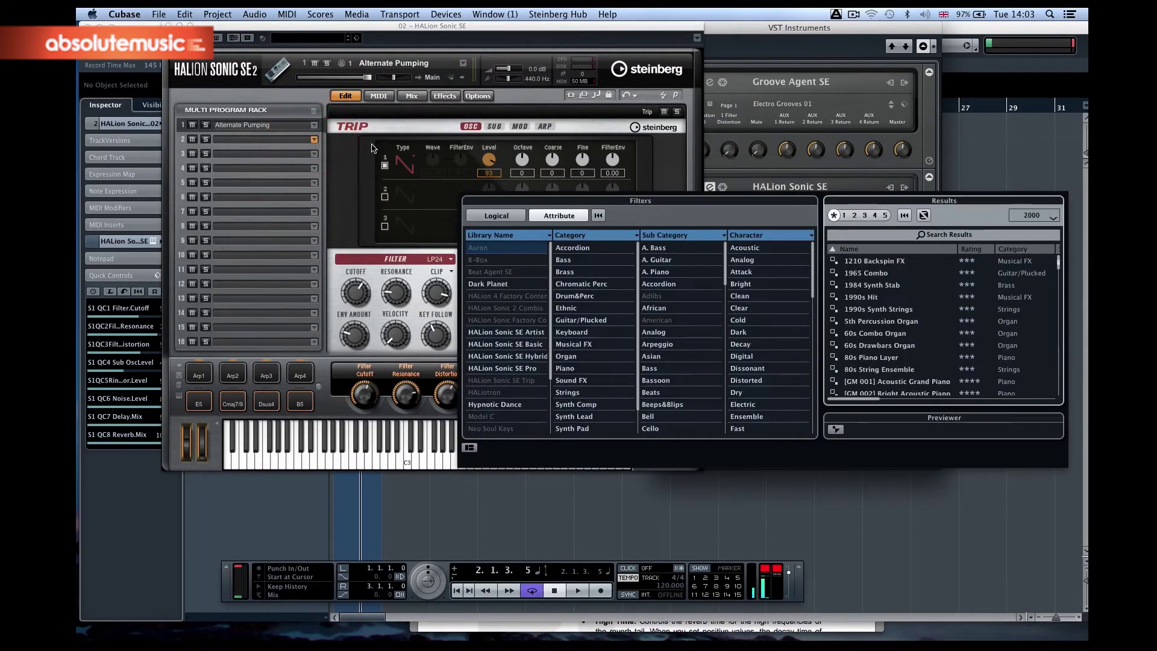
pyautogui.doubleClick(866, 317)
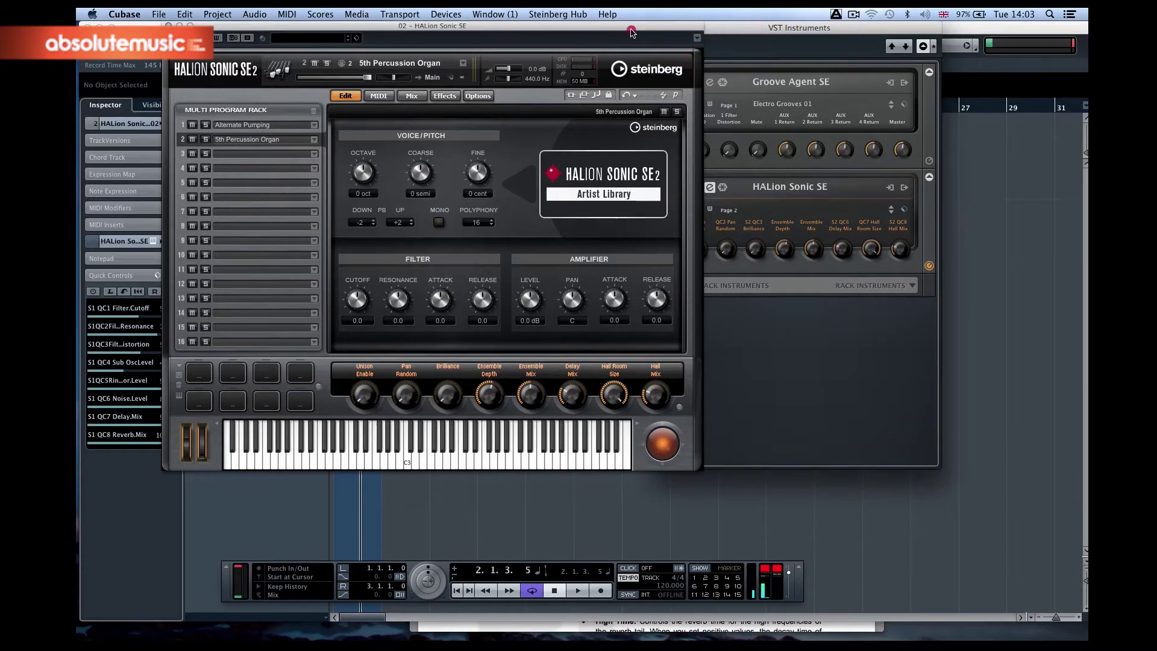
# - Activate HALion Sonic SE's second output, HSSE Out 2, from the rack's outputs list
pyautogui.click(924, 172)
pyautogui.click(928, 176)
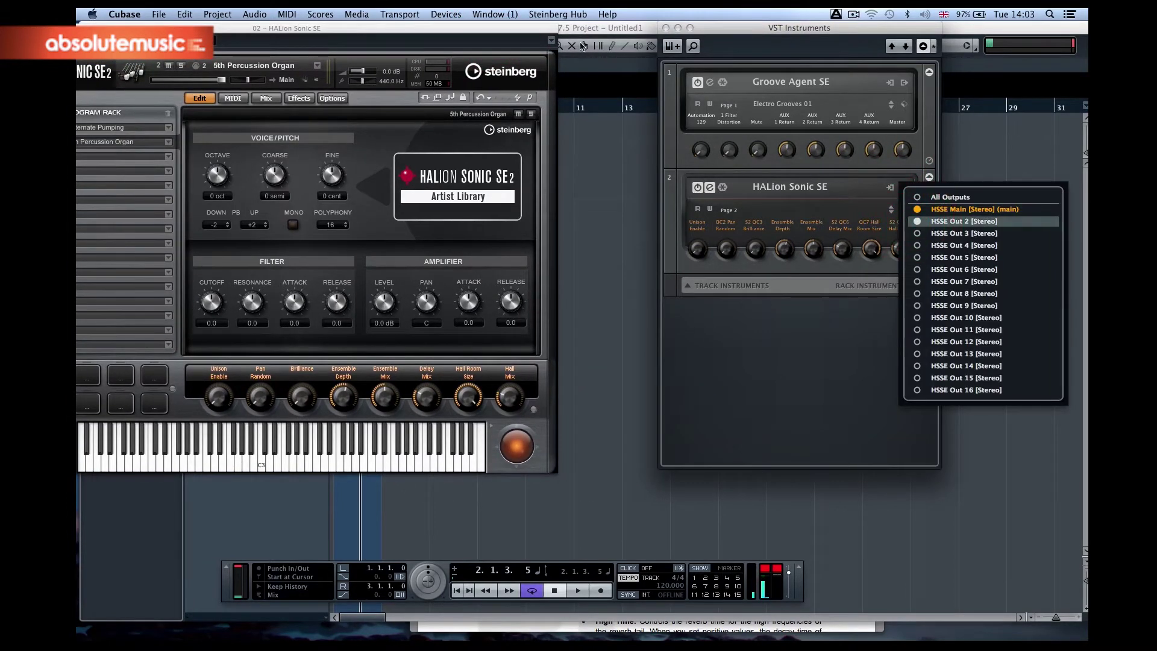
pyautogui.moveTo(230, 30); pyautogui.dragTo(307, 29)
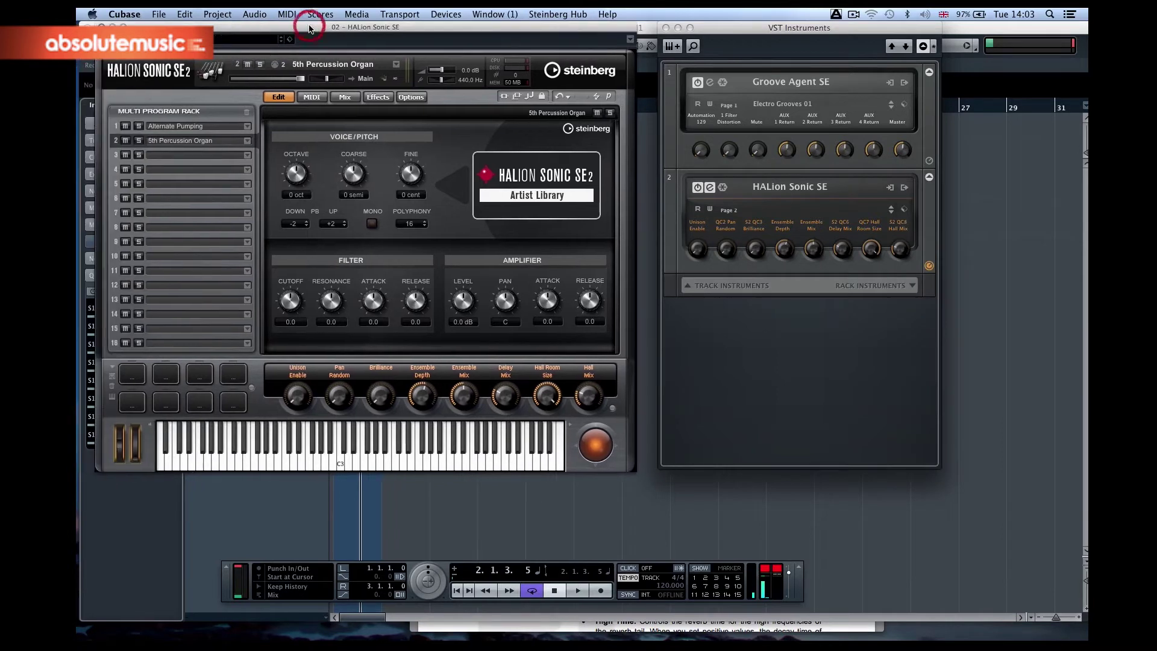
# - Open the MixConsole with F3, show the channel insert slots, then close it
pyautogui.press('F3')
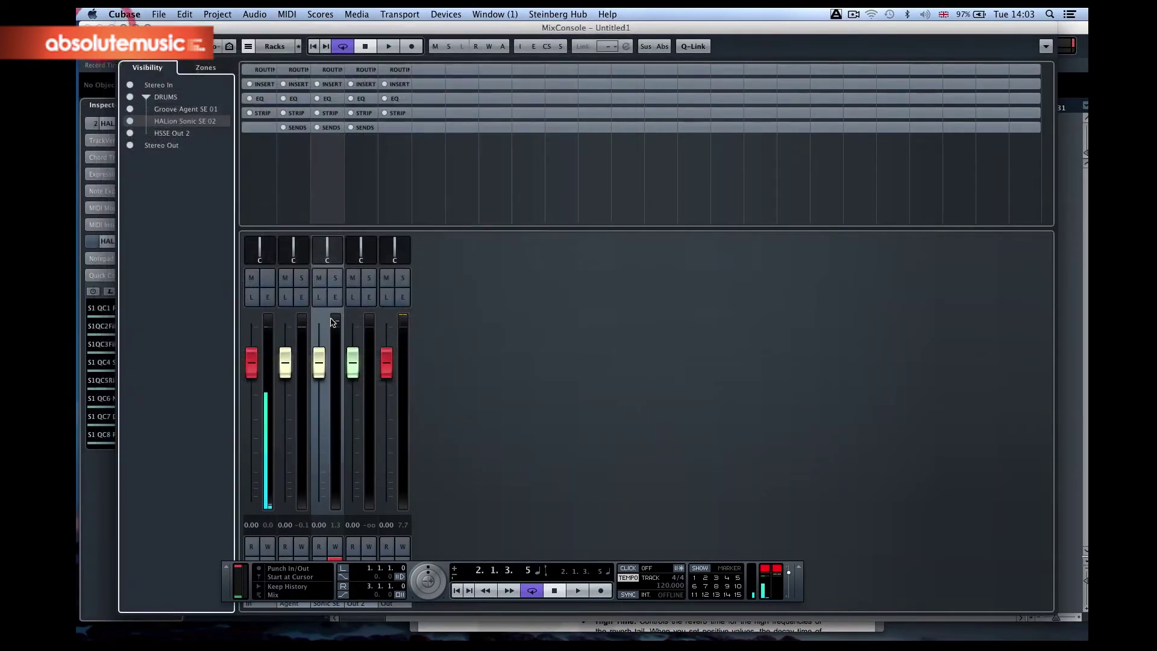
pyautogui.press('F2')
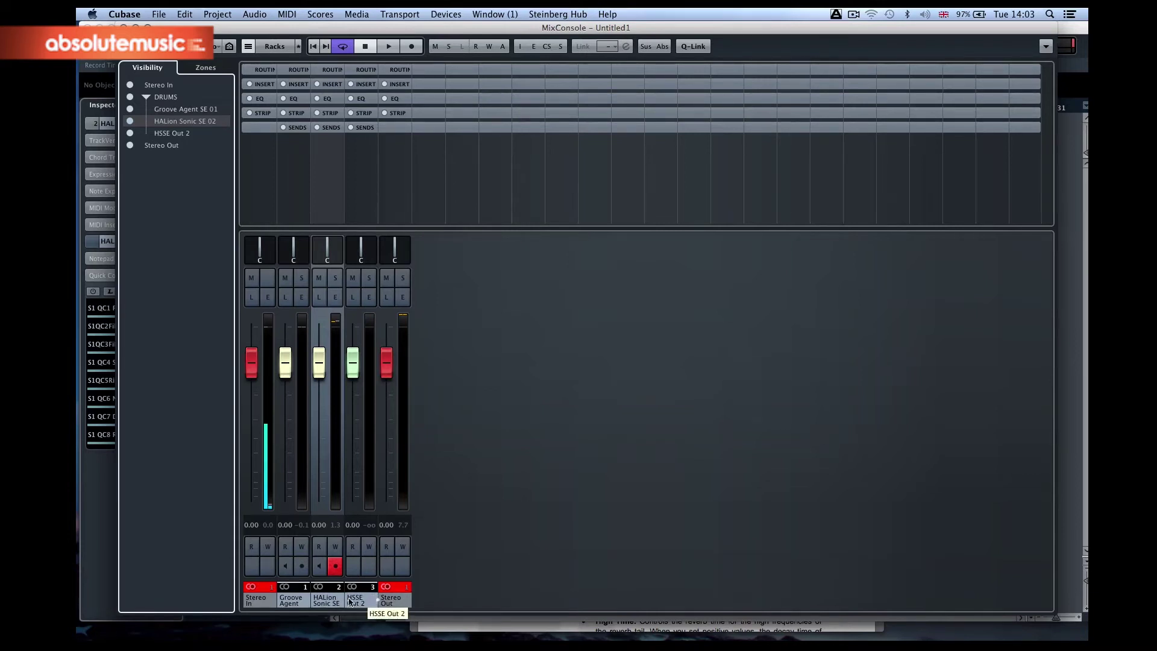
pyautogui.click(365, 85)
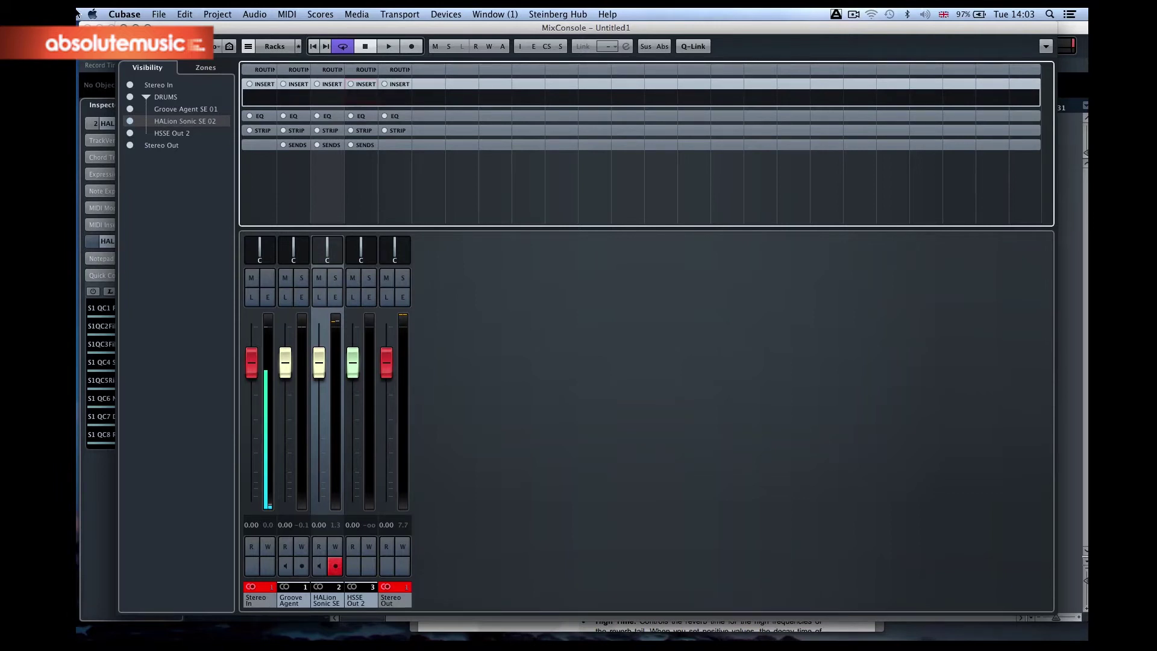
pyautogui.click(88, 27)
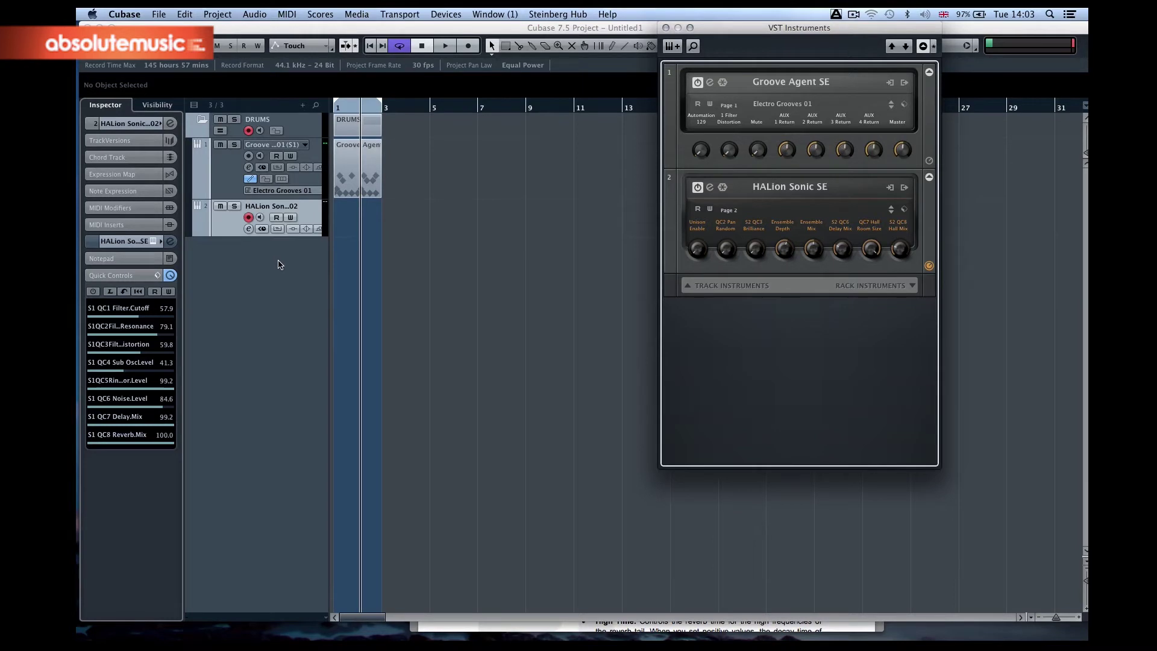
# - Add a new MIDI track named 'HS 2' and show the VST Instruments rack
pyautogui.rightClick(232, 221)
pyautogui.moveTo(244, 226)
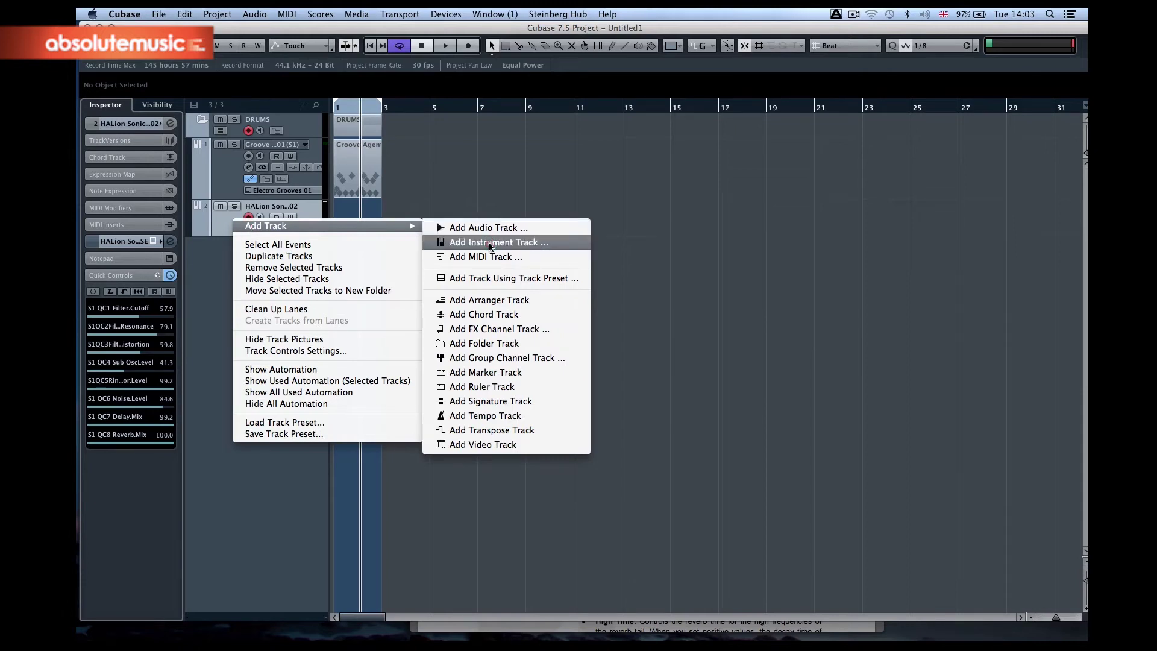
pyautogui.click(485, 257)
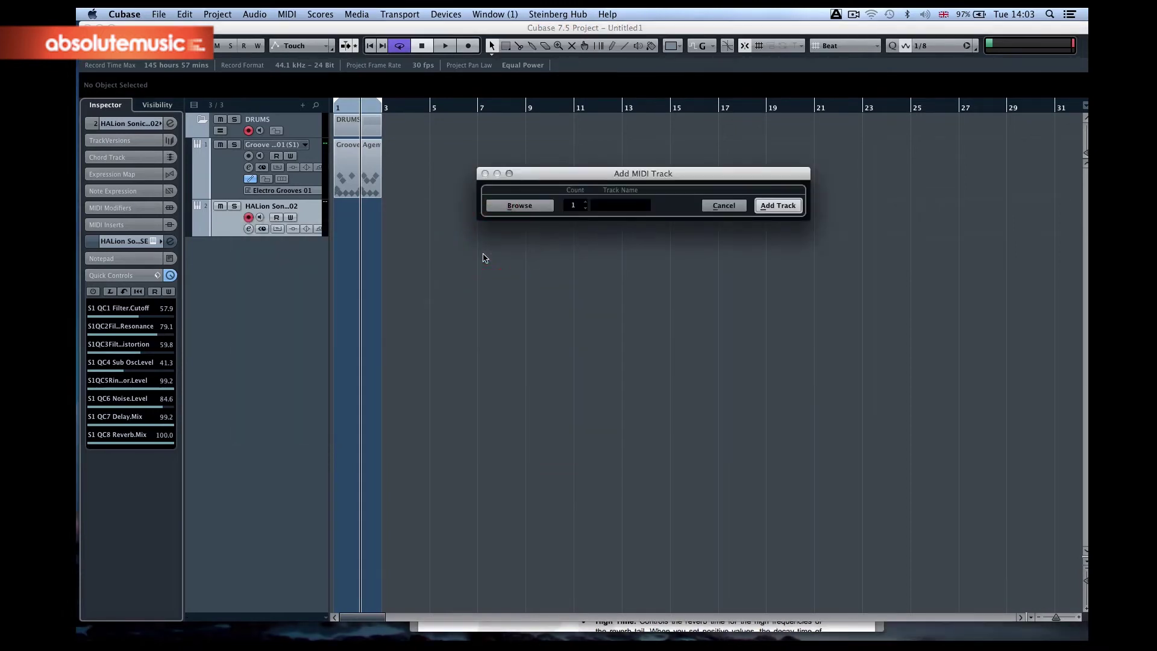
pyautogui.click(614, 208)
pyautogui.write('HS ')
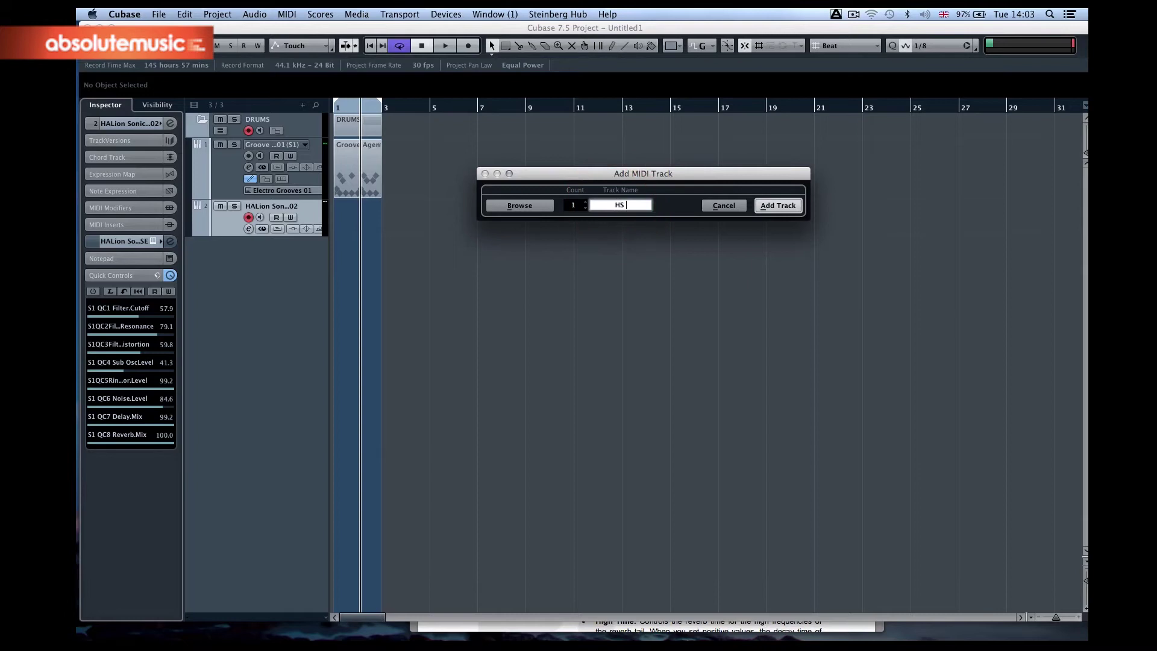
pyautogui.write('2')
pyautogui.press('Return')
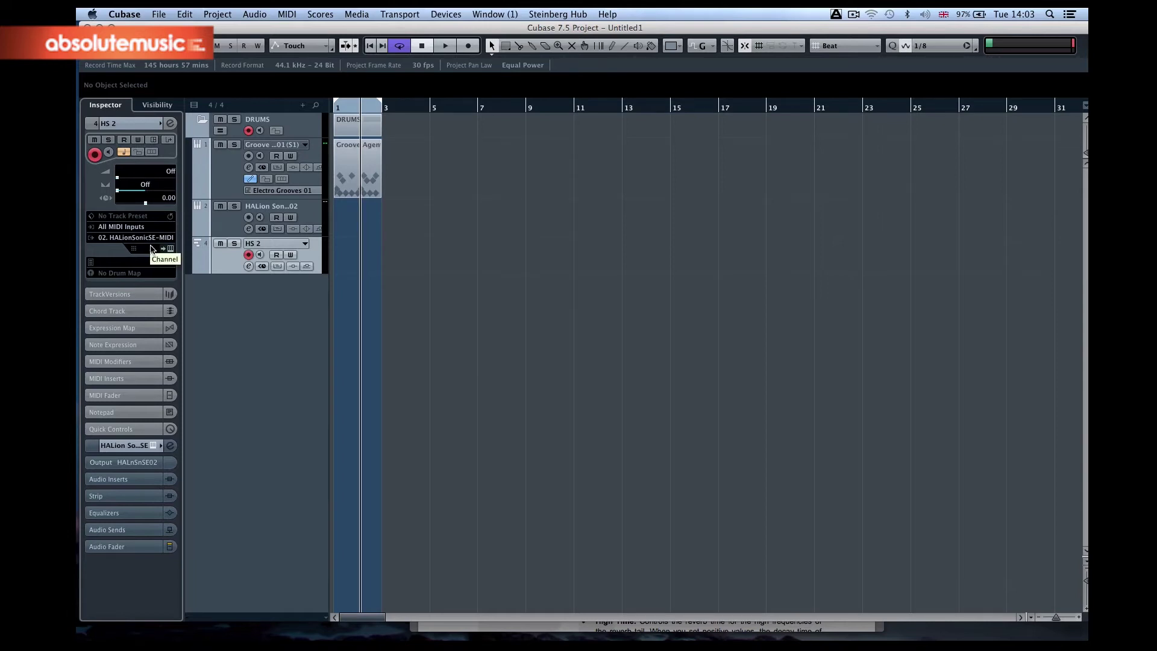
pyautogui.press('F11')
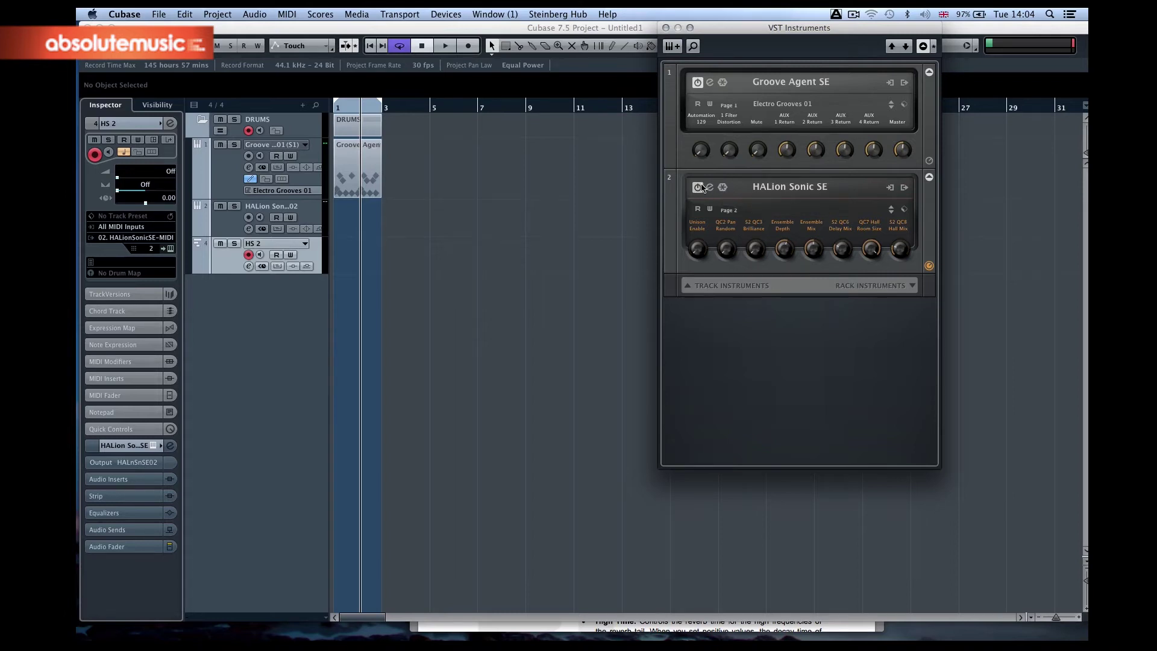
# - Check Groove Agent SE's input options menu in the rack, then dismiss it
pyautogui.click(904, 83)
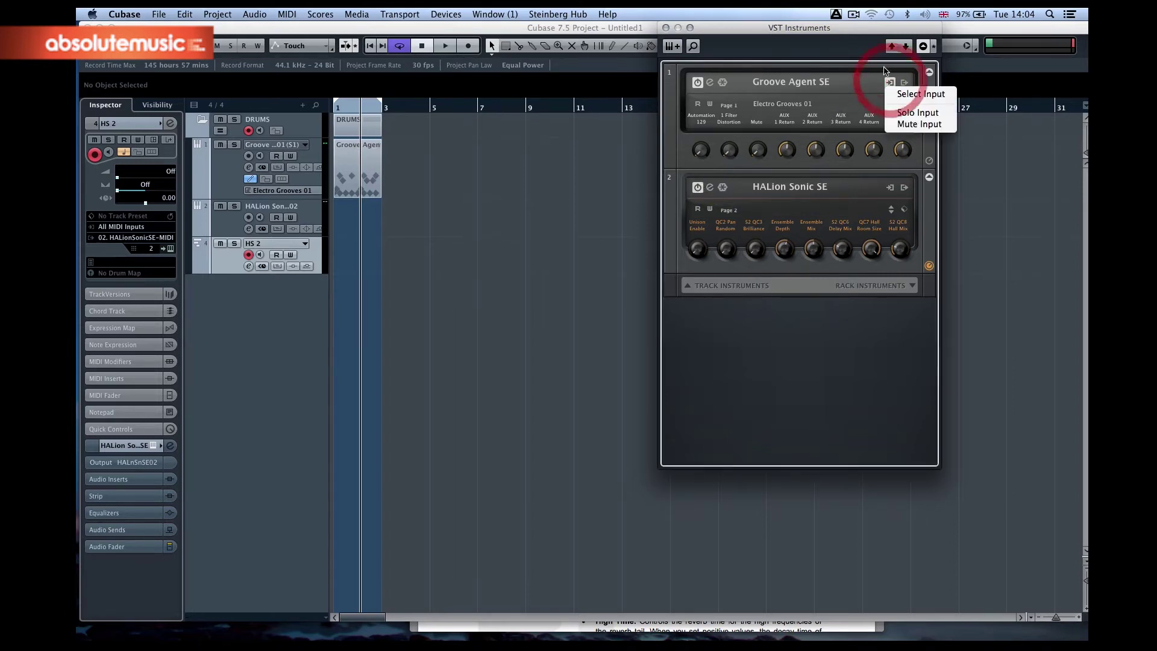
pyautogui.click(880, 64)
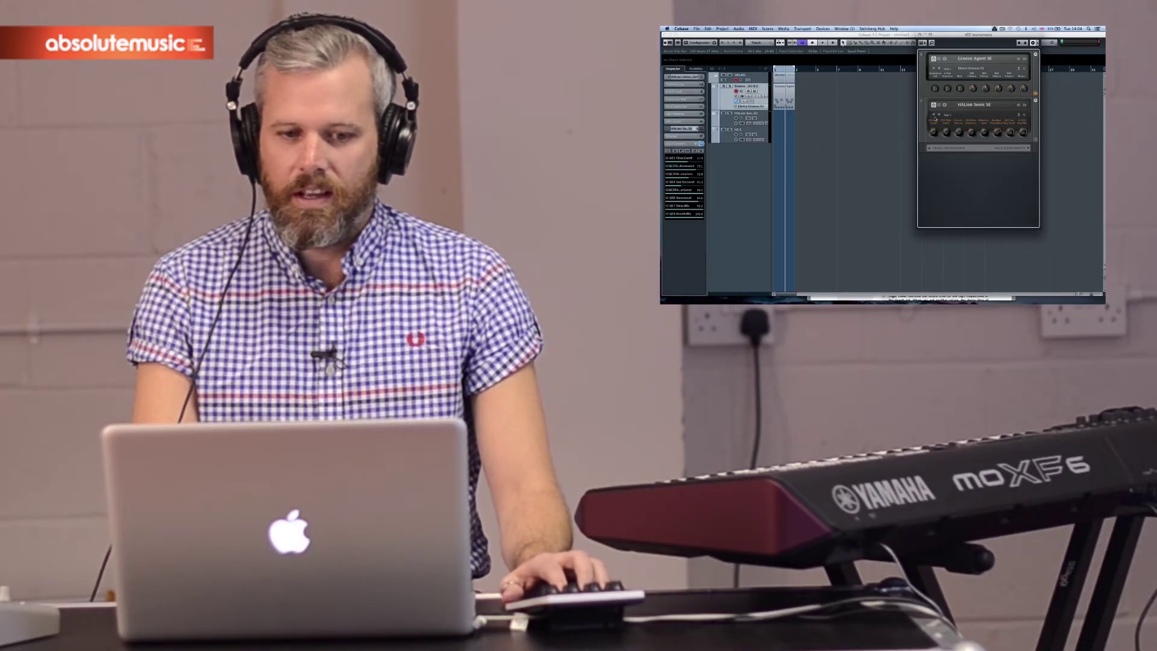
# - Select the Groove Agent track and turn Groove Agent SE's third quick control in the rack
pyautogui.click(940, 120)
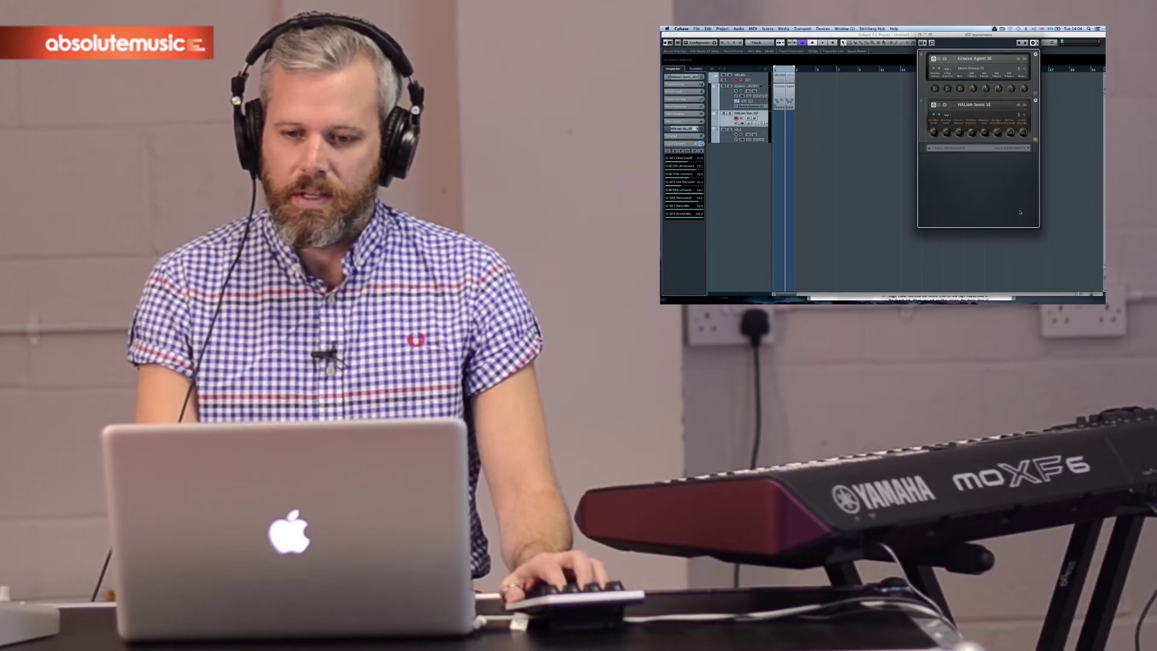
pyautogui.click(964, 67)
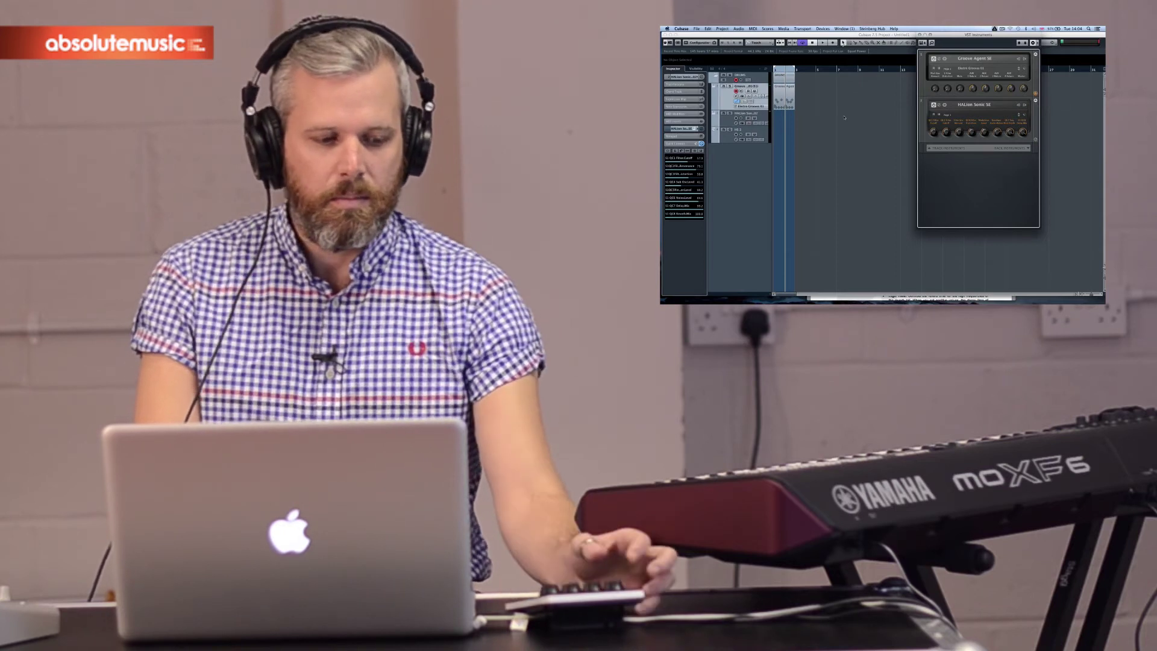
pyautogui.click(936, 91)
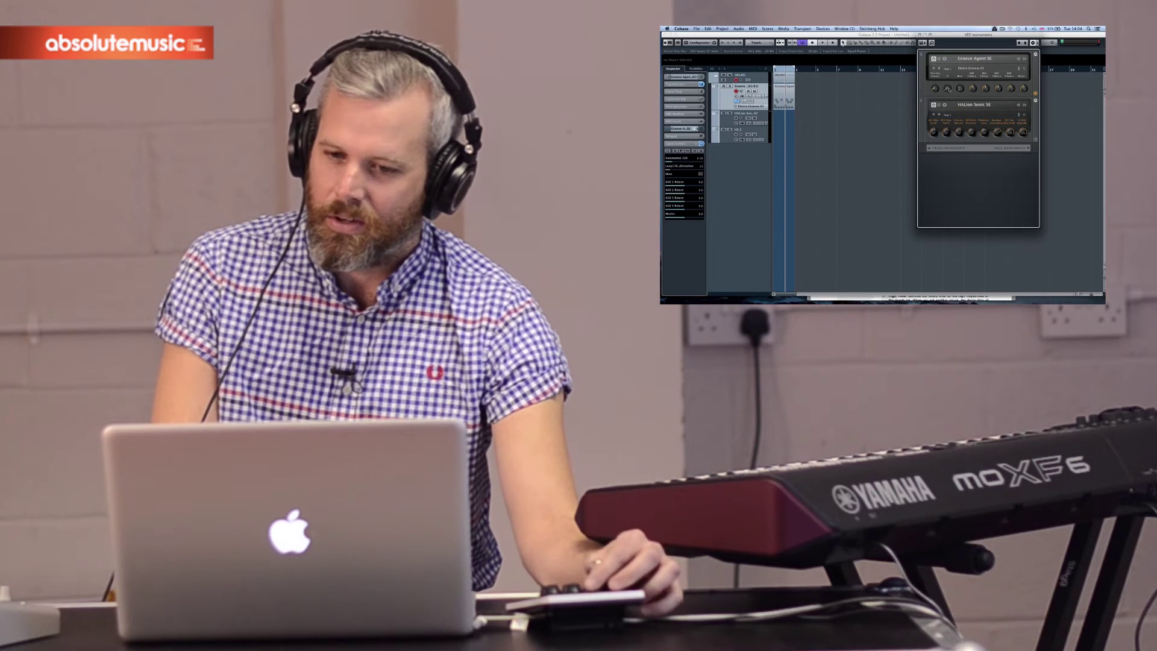
pyautogui.moveTo(959, 89); pyautogui.dragTo(961, 91)
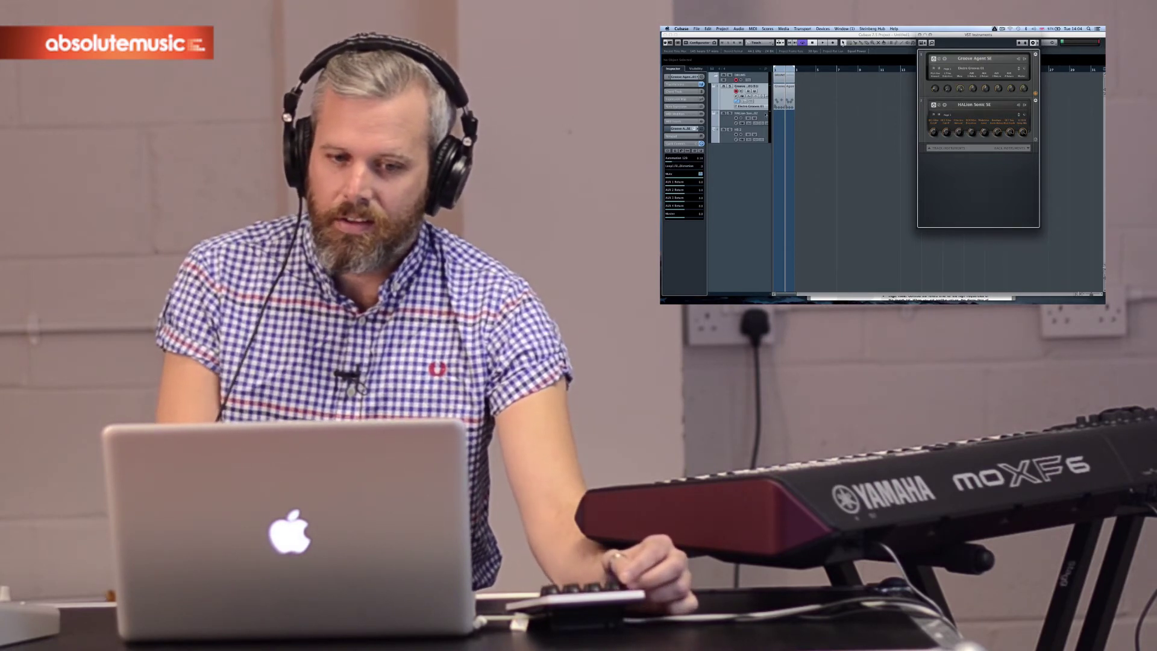
# - Select the HALion Sonic track and reopen the VST Instruments rack with F11
pyautogui.press('F11')
pyautogui.click(887, 123)
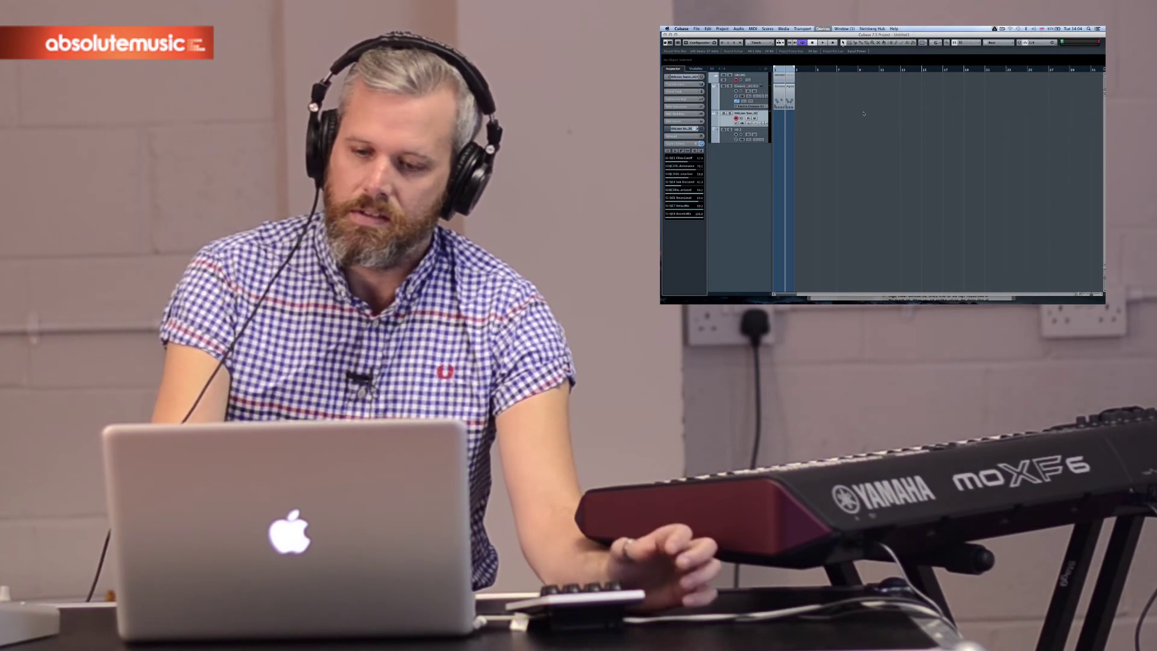
pyautogui.press('F11')
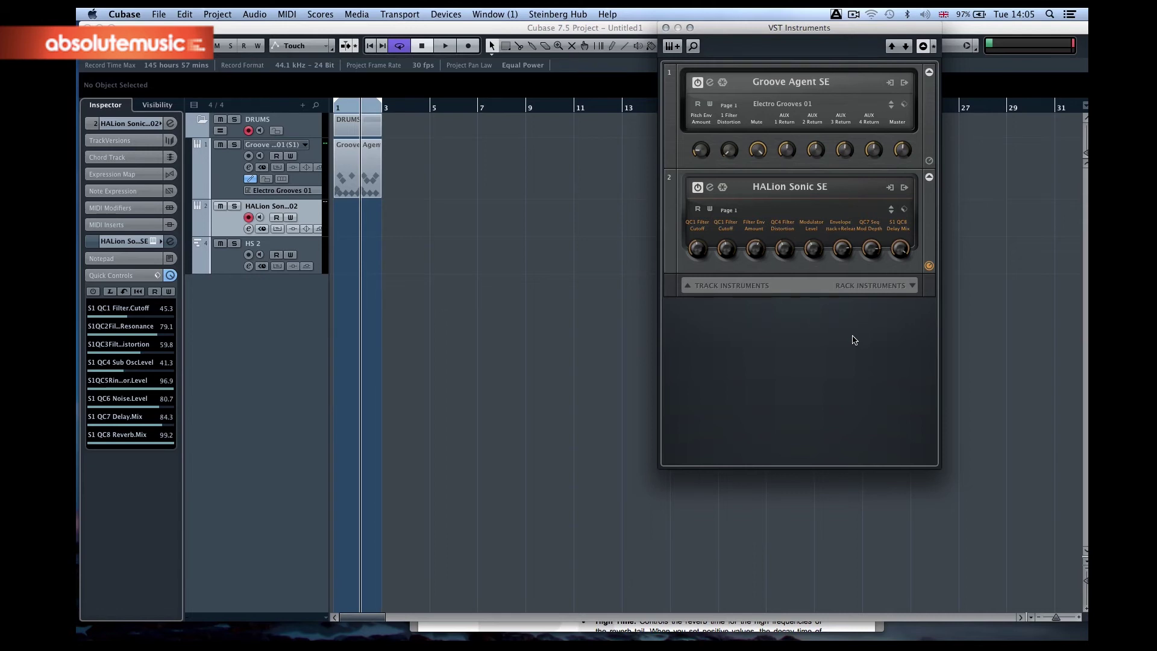
# - Move the VST Instruments rack window left over the project
pyautogui.moveTo(841, 28); pyautogui.dragTo(788, 27)
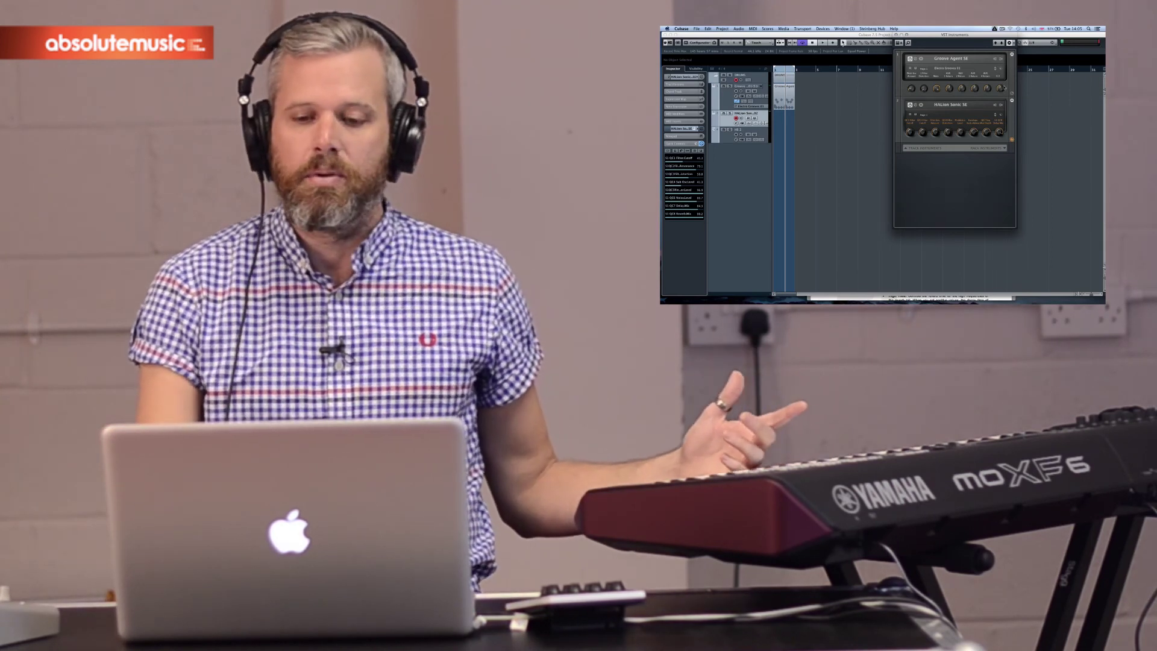
# - Open the HALion Sonic SE editor from its rack slot's Edit Instrument button
pyautogui.click(911, 106)
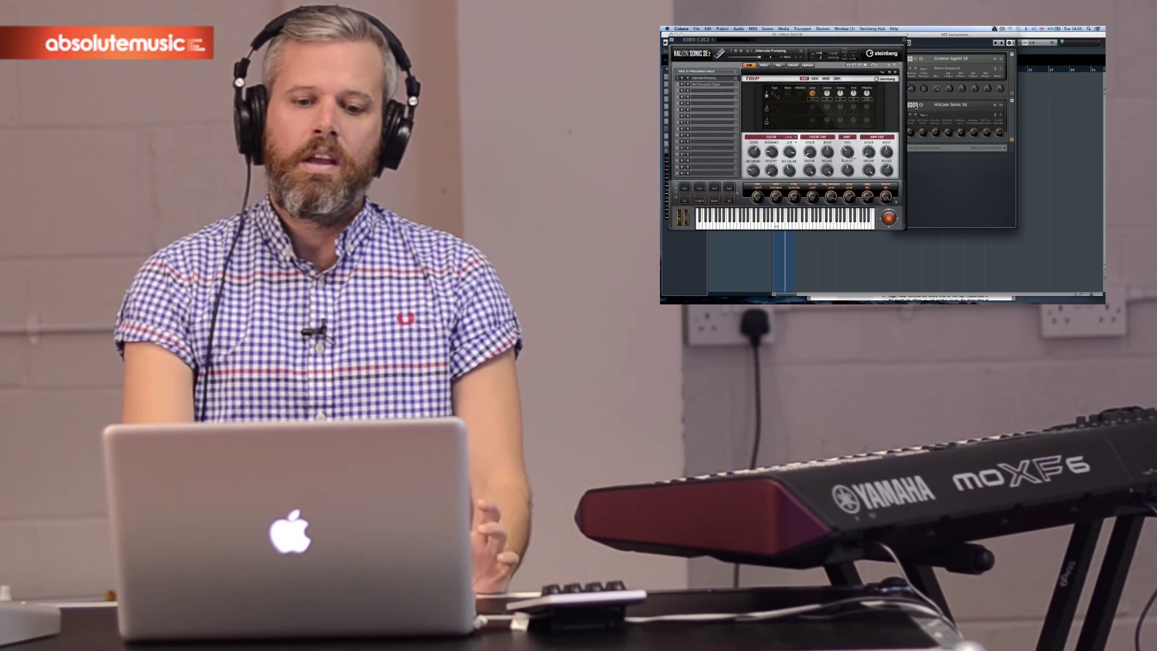